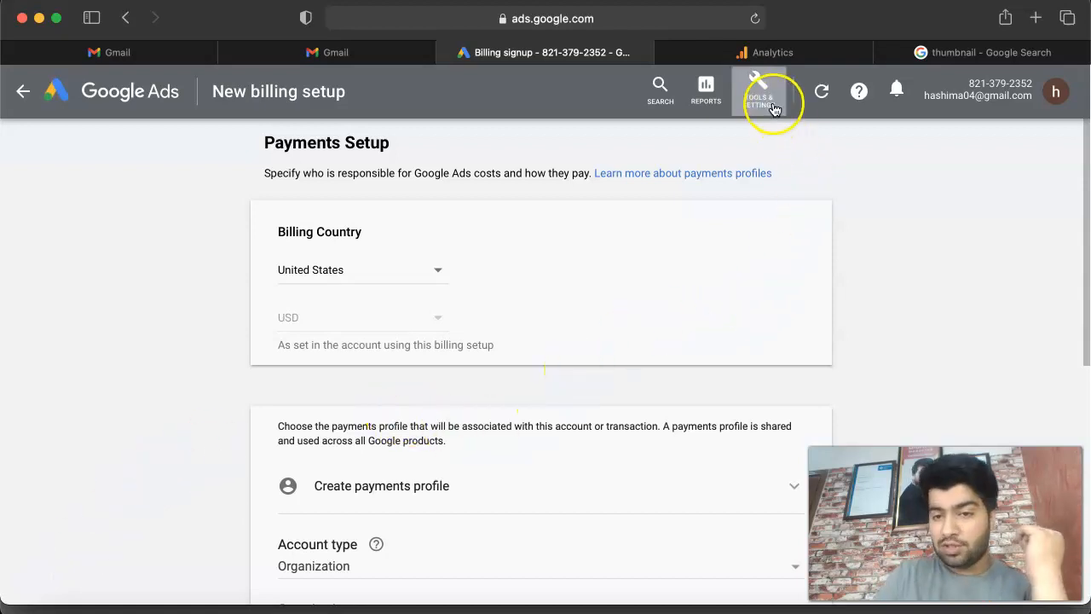
# Step: Find Google Analytics among the Google Ads measurement tools and switch to the Google Analytics welcome page
pyautogui.click(772, 107)
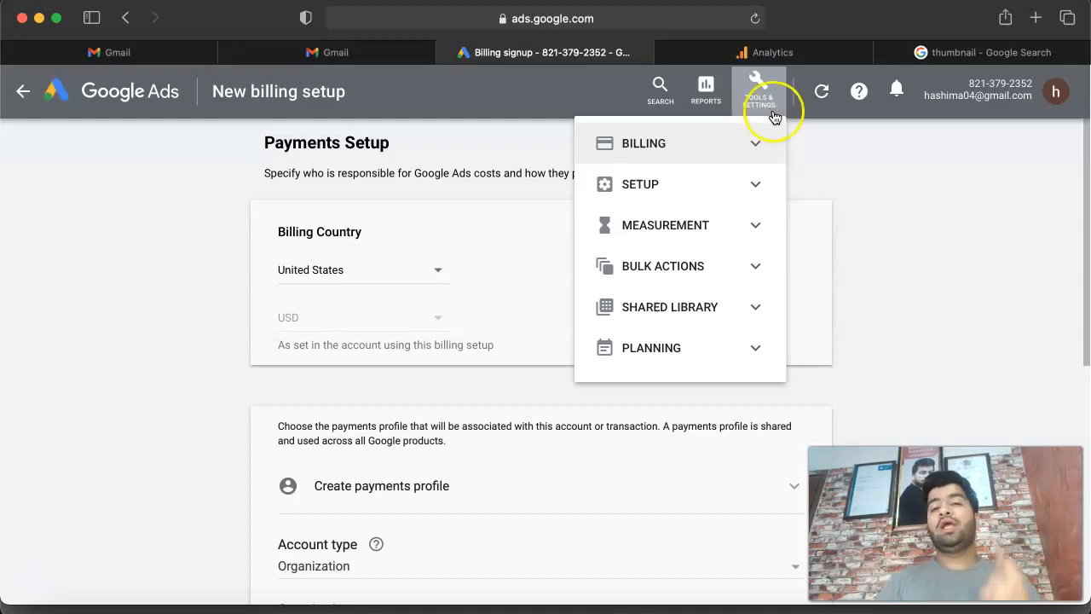
pyautogui.click(754, 225)
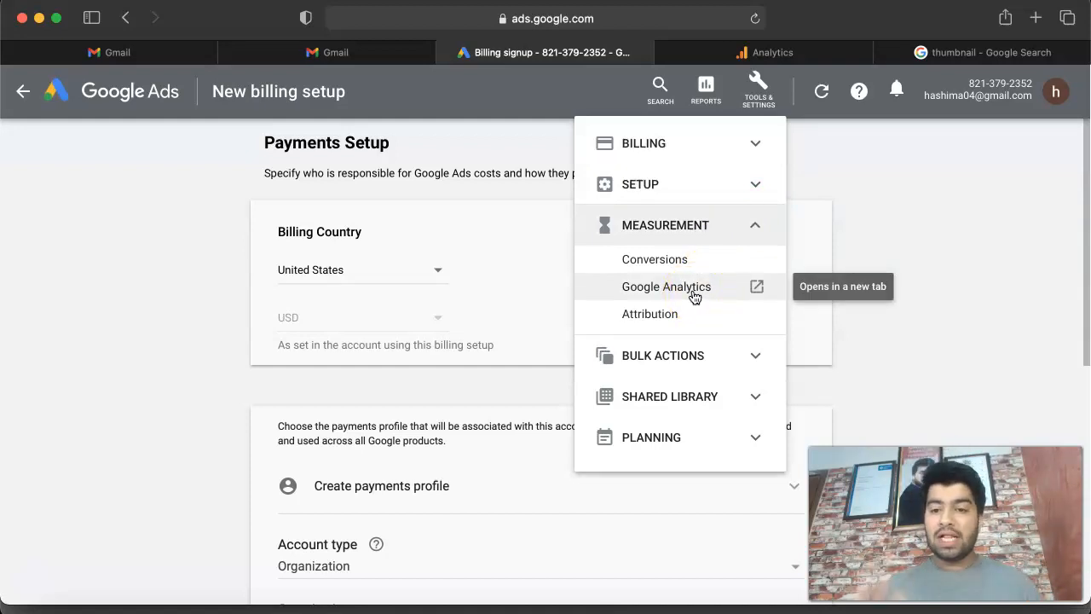
pyautogui.click(695, 296)
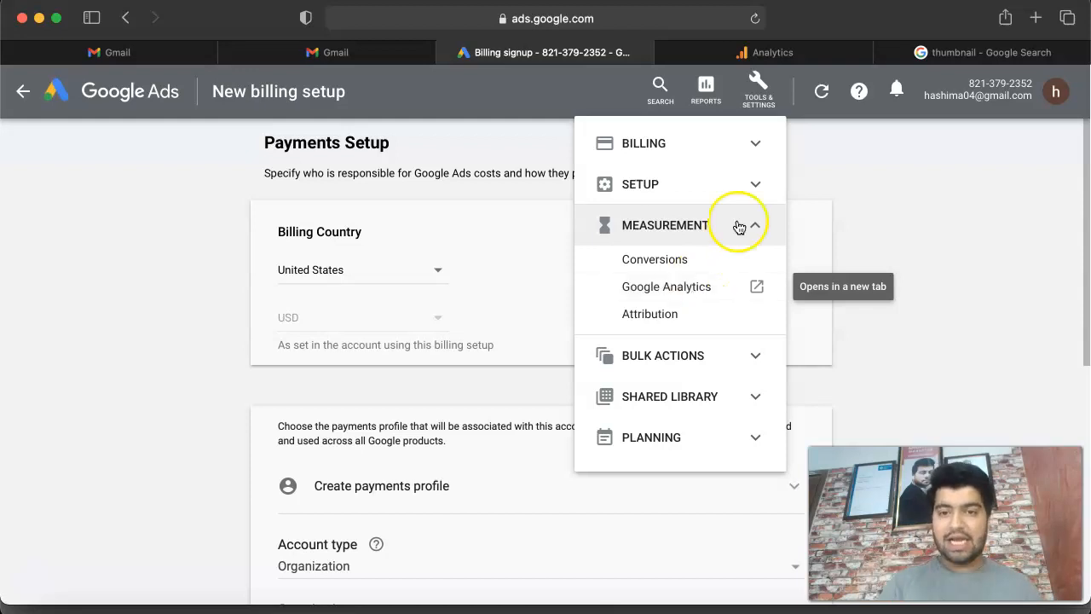
pyautogui.click(792, 65)
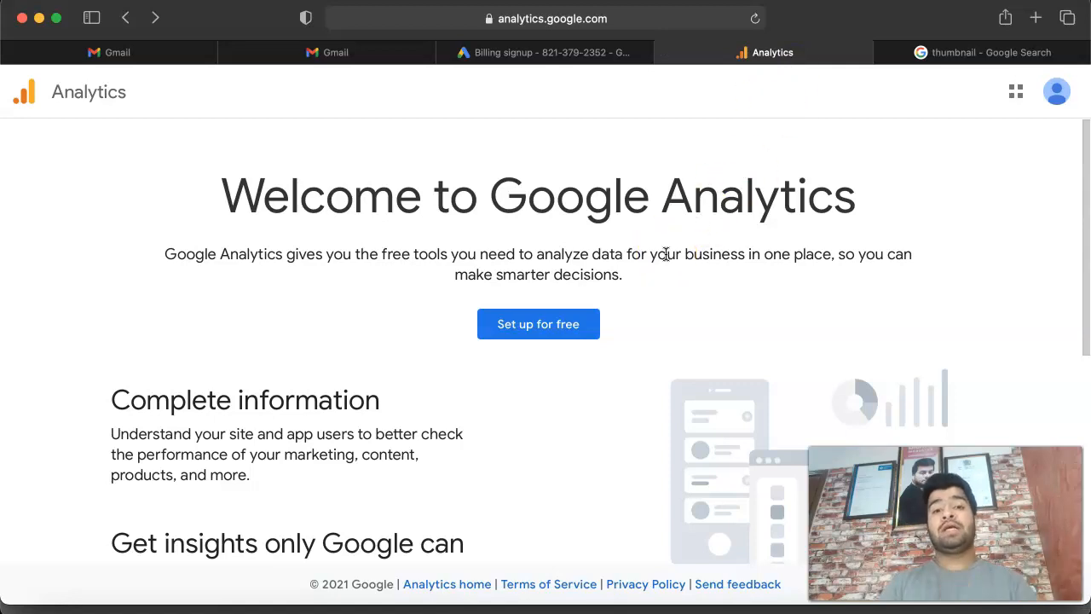
# Step: Start the free Google Analytics setup and name the new account "abc"
pyautogui.click(552, 335)
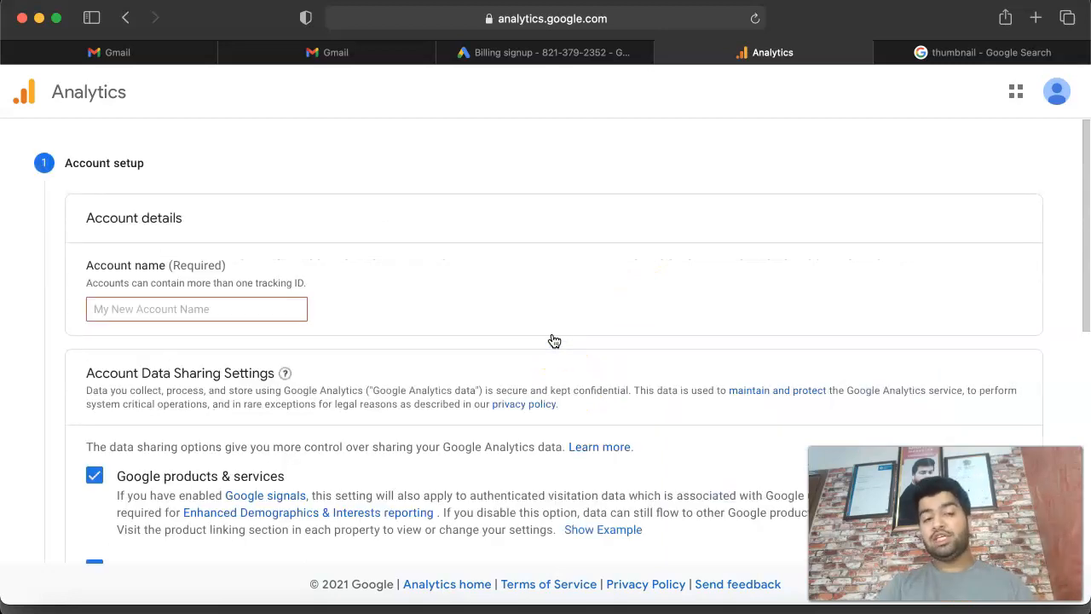
pyautogui.click(150, 316)
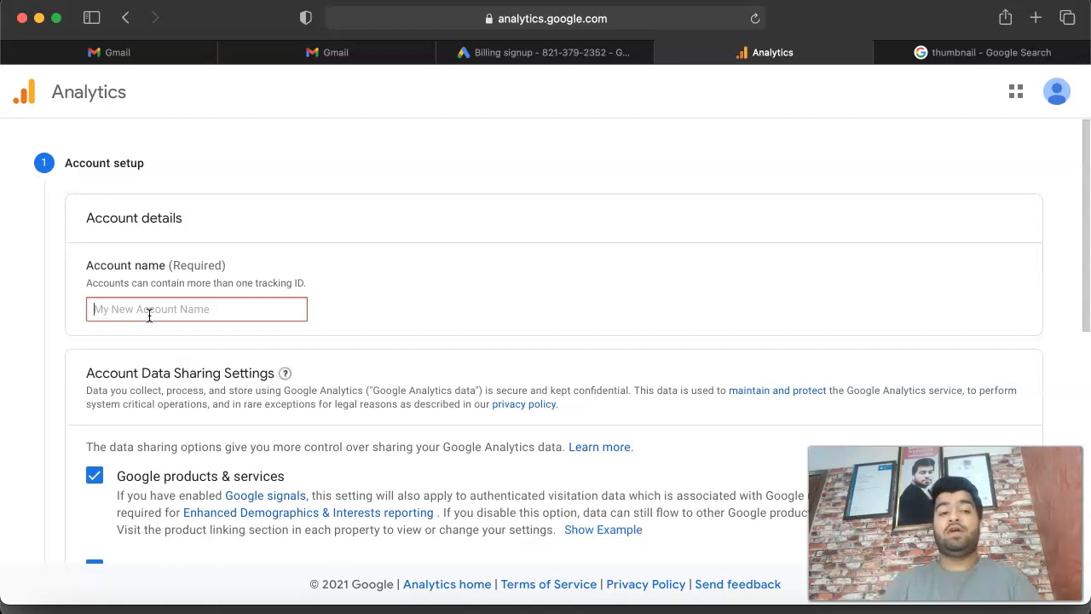
pyautogui.write('abc')
# Step: Review the account data sharing settings, from Google products & services to Account specialists
pyautogui.scroll(-10, 394, 346)
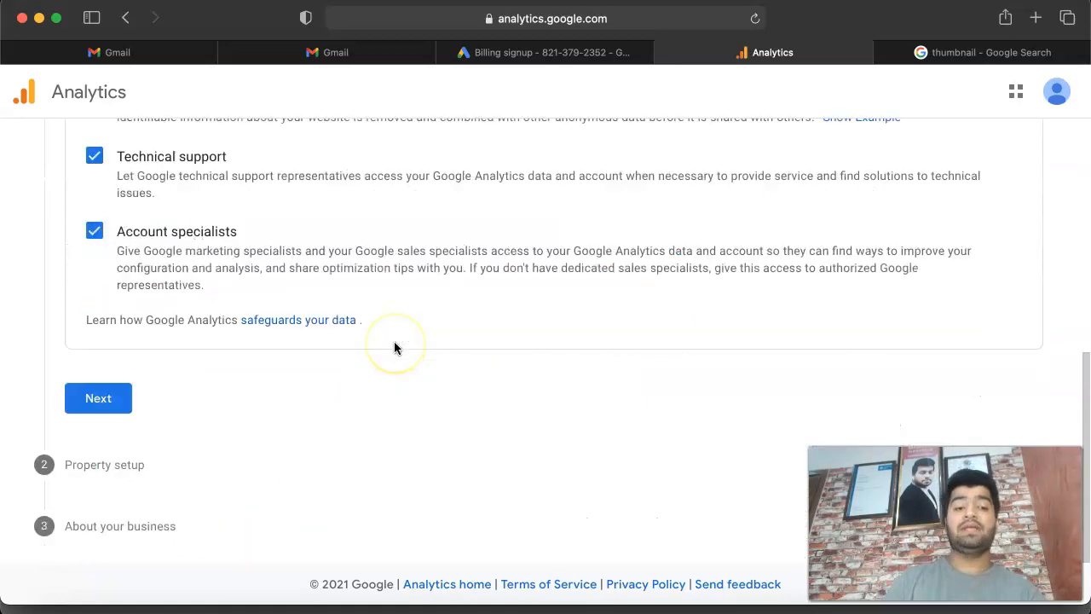
pyautogui.scroll(10, 394, 345)
pyautogui.scroll(-10, 398, 336)
pyautogui.scroll(5, 341, 222)
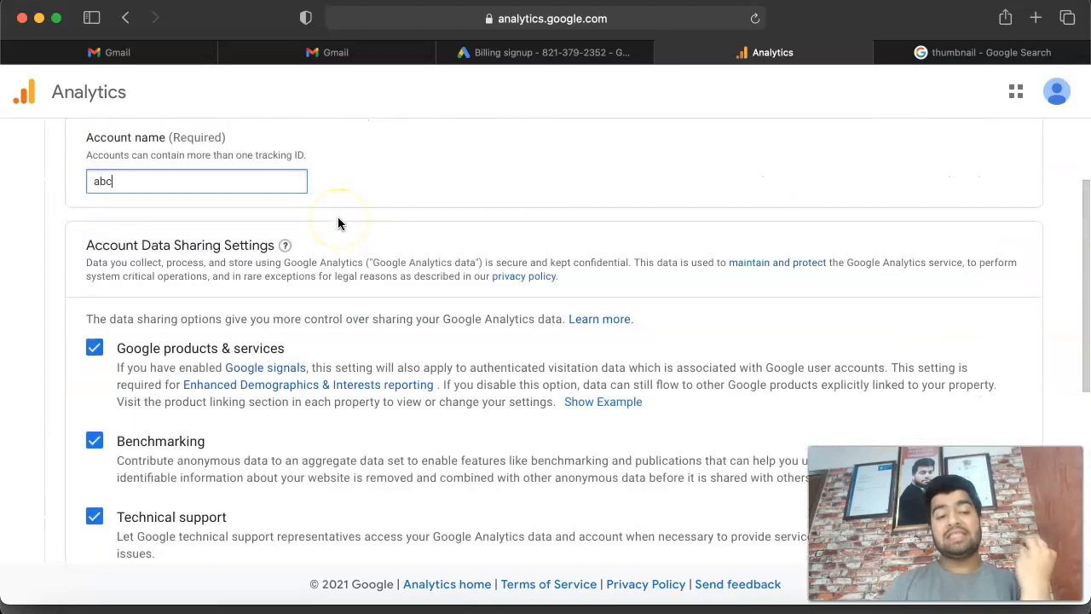
pyautogui.scroll(-5, 95, 435)
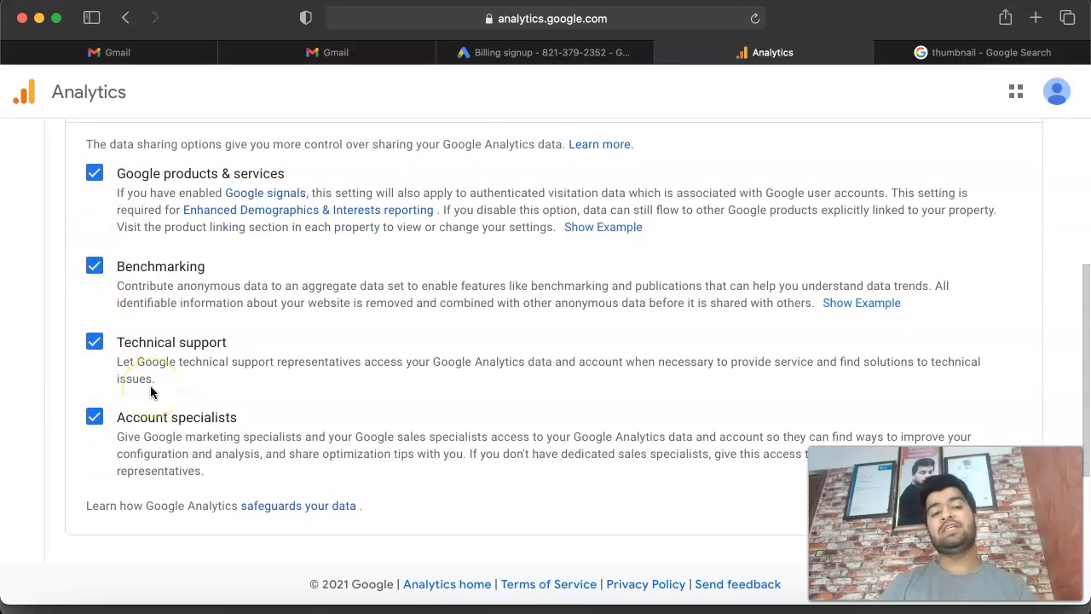
pyautogui.scroll(-2, 150, 391)
pyautogui.scroll(2, 150, 391)
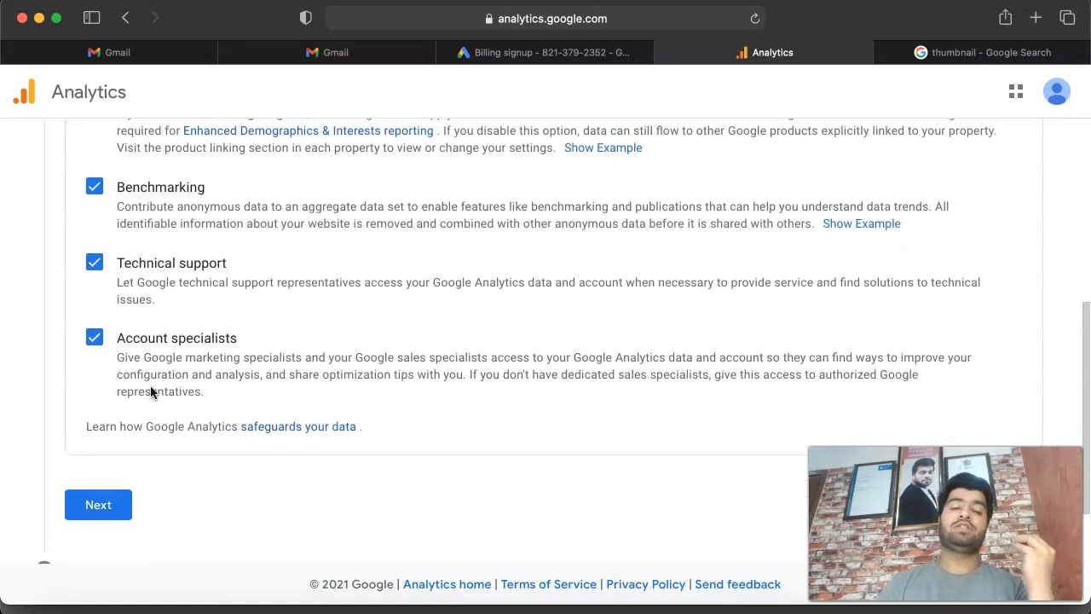
pyautogui.scroll(1, 150, 385)
pyautogui.scroll(-1, 150, 386)
pyautogui.scroll(-4, 150, 386)
# Step: Continue to the property setup and name the property "My home improvement"
pyautogui.click(102, 396)
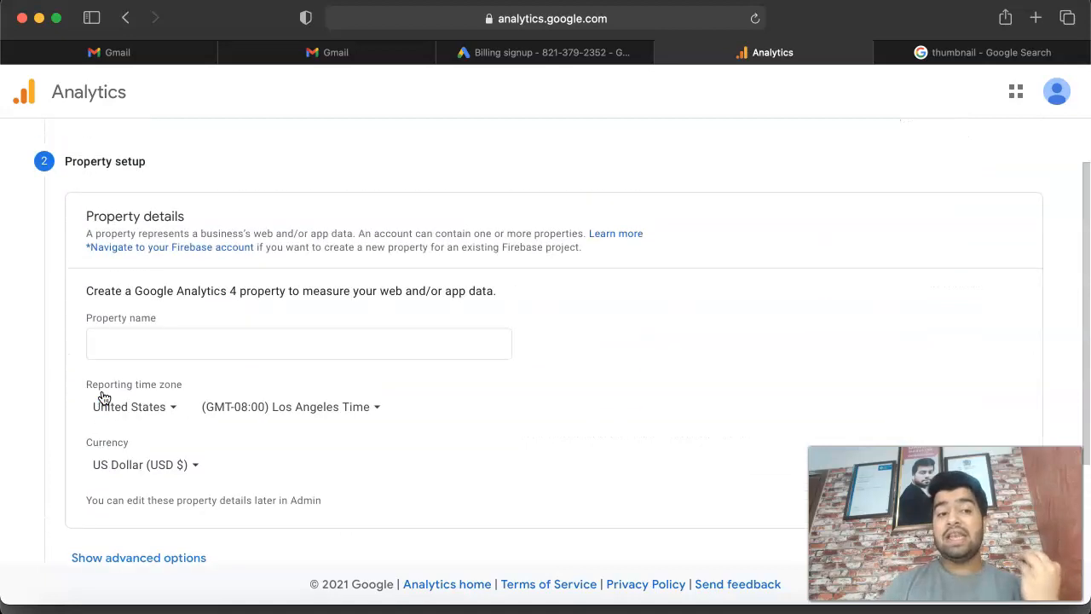
pyautogui.click(197, 367)
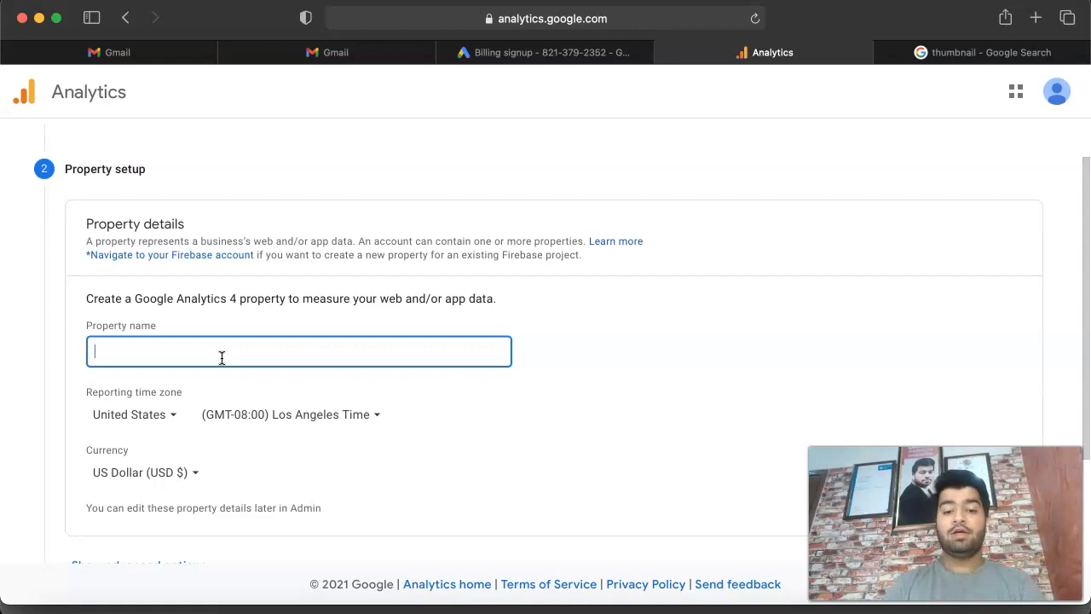
pyautogui.write('My hoem')
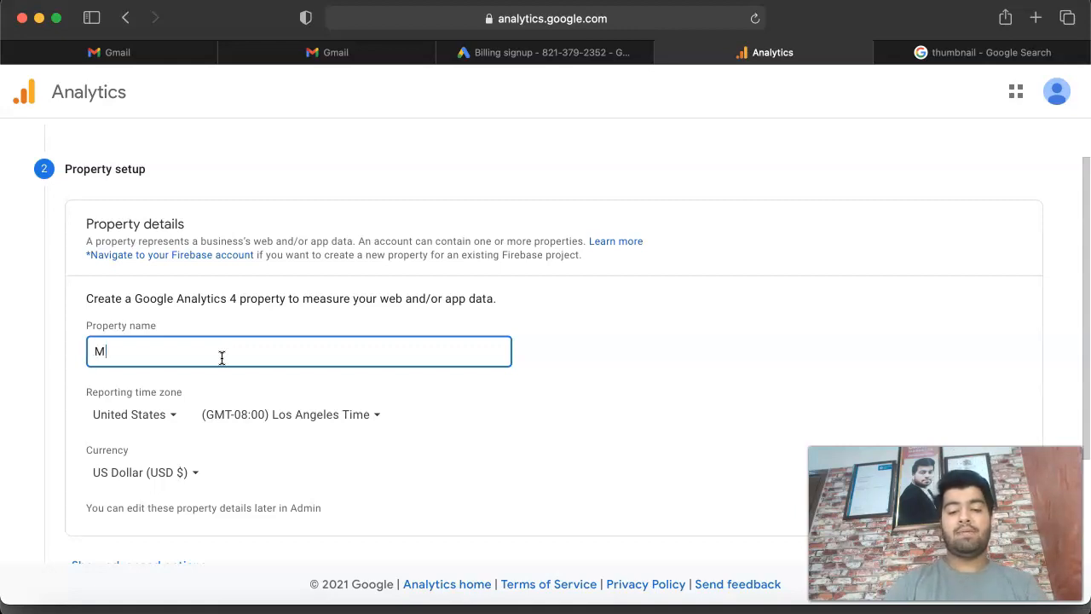
pyautogui.press('BackSpace')
pyautogui.press('BackSpace')
pyautogui.write('me improvement')
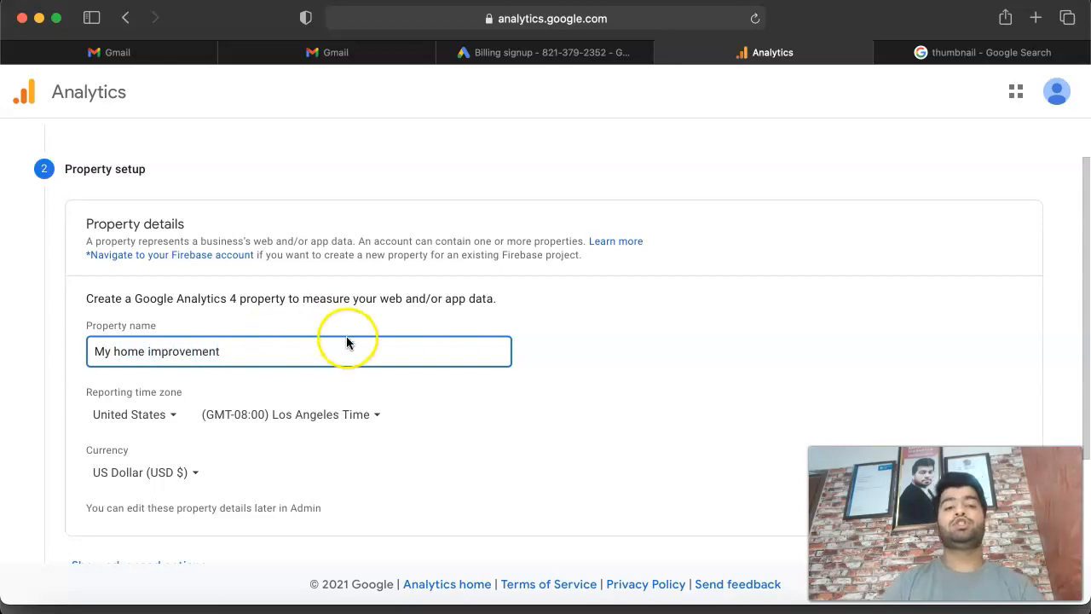
# Step: Show the advanced property options and turn on creating a Universal Analytics property
pyautogui.scroll(-3, 347, 343)
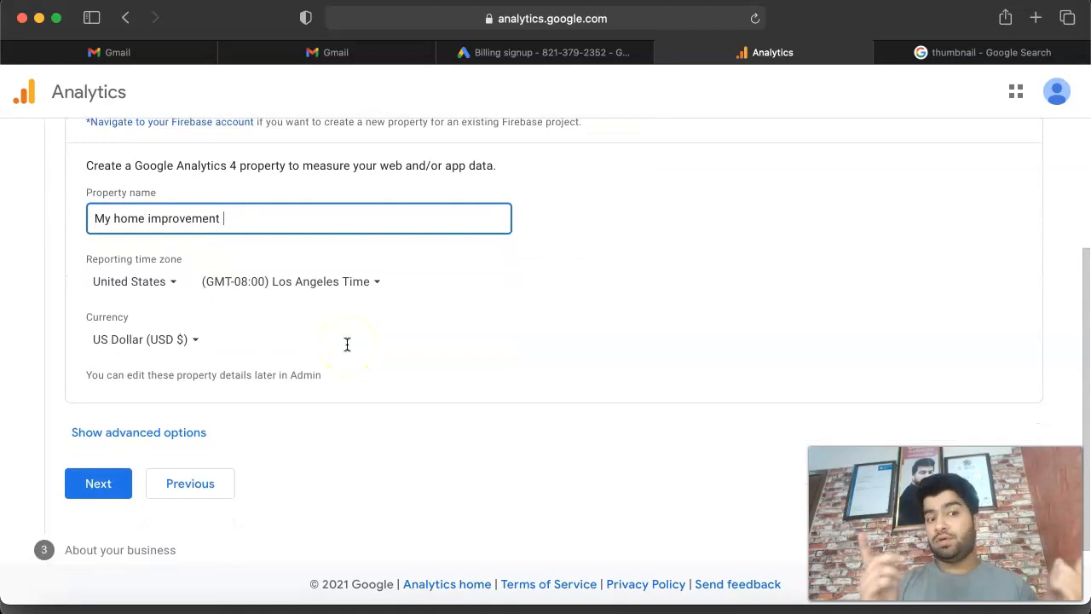
pyautogui.click(172, 435)
pyautogui.scroll(-3, 172, 443)
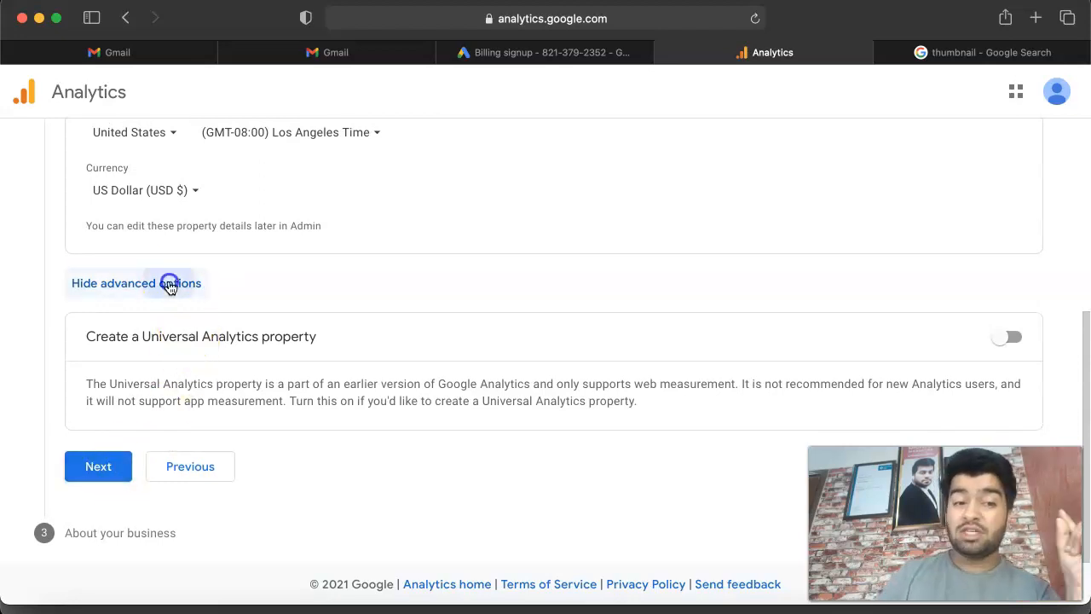
pyautogui.click(170, 286)
pyautogui.click(142, 420)
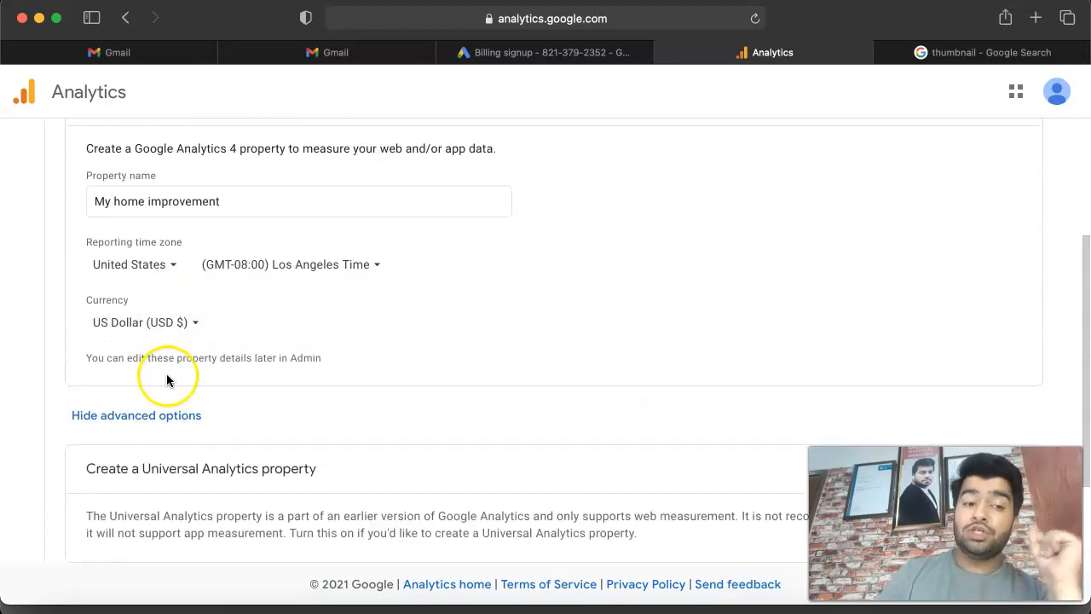
pyautogui.scroll(-3, 166, 376)
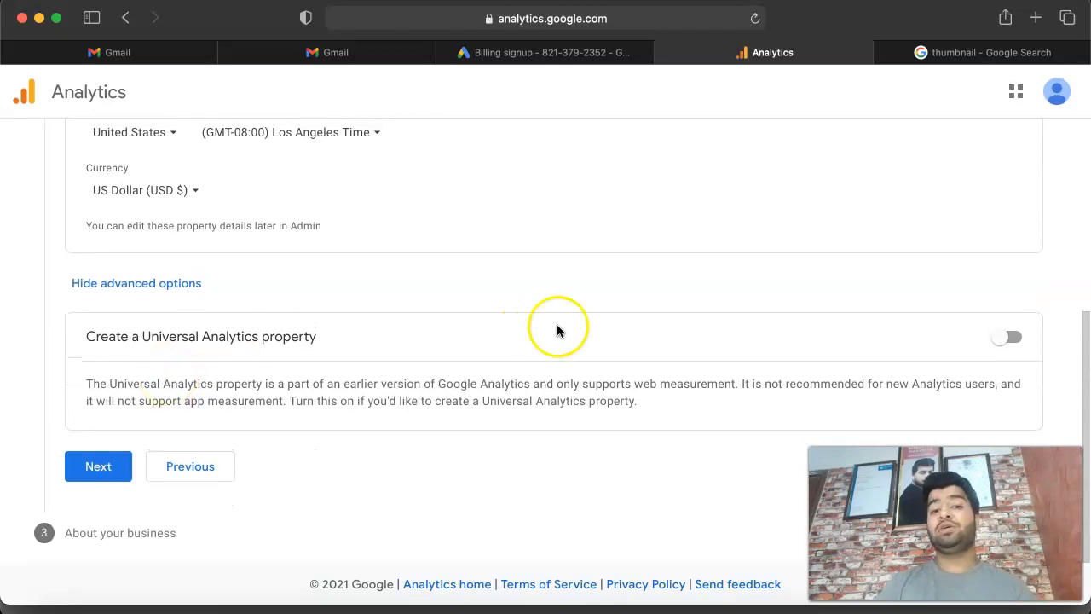
pyautogui.click(1011, 340)
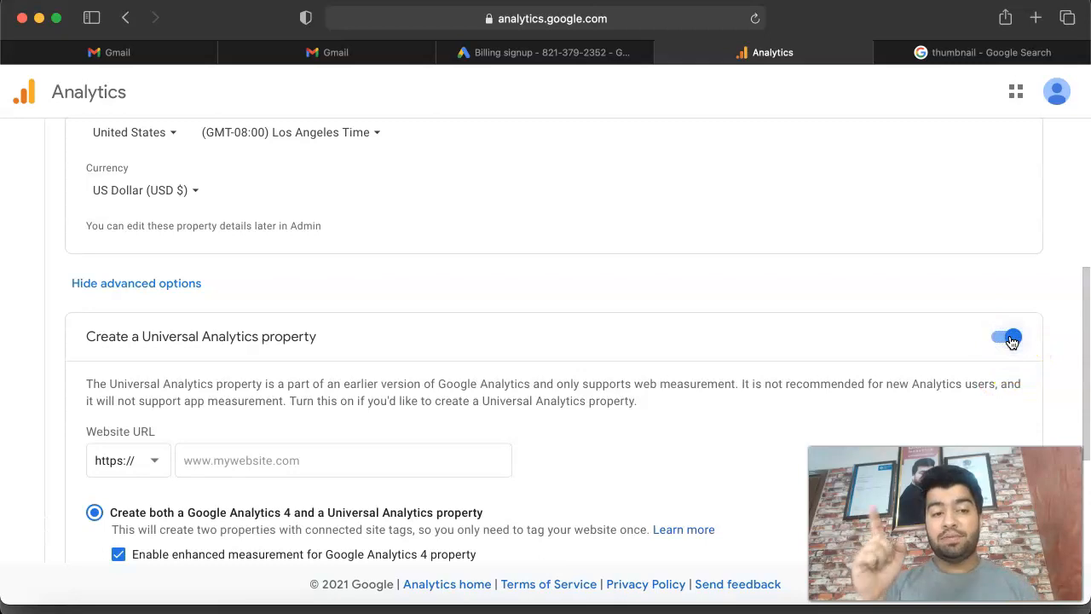
pyautogui.scroll(-3, 762, 380)
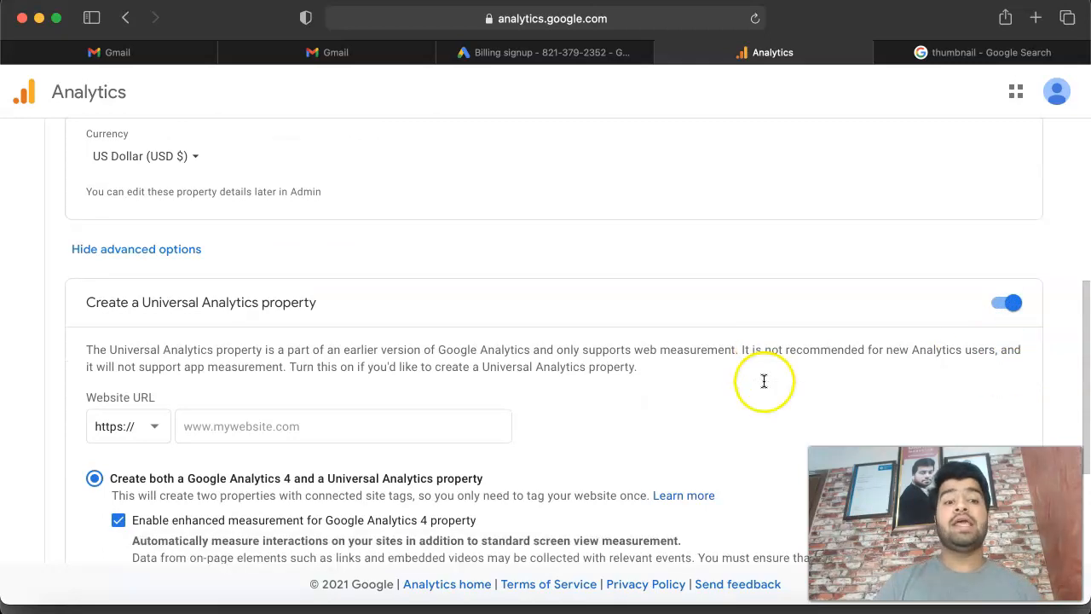
pyautogui.click(298, 315)
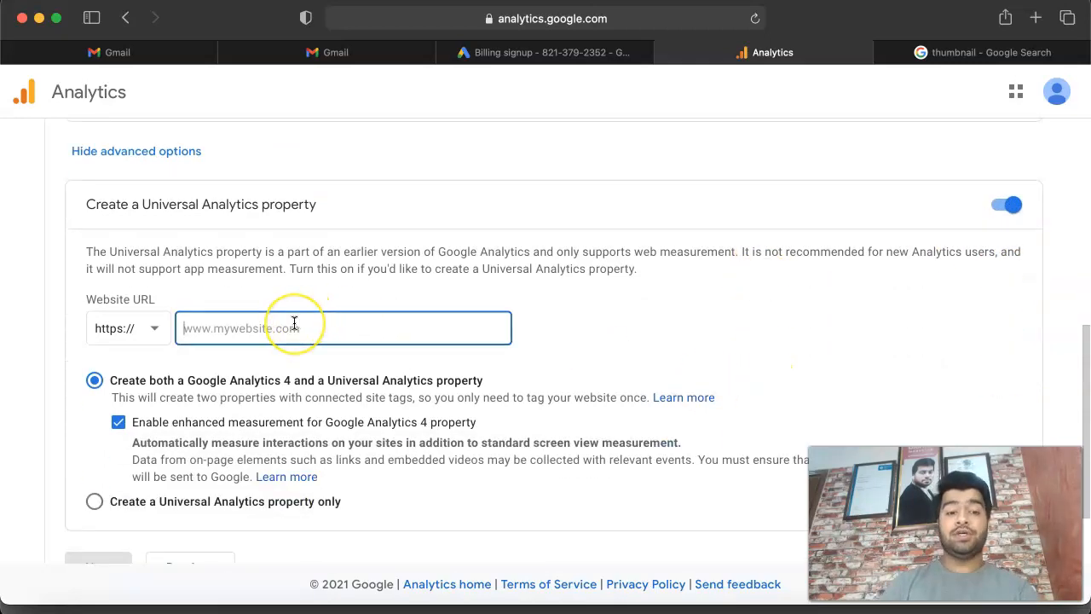
pyautogui.write('www.')
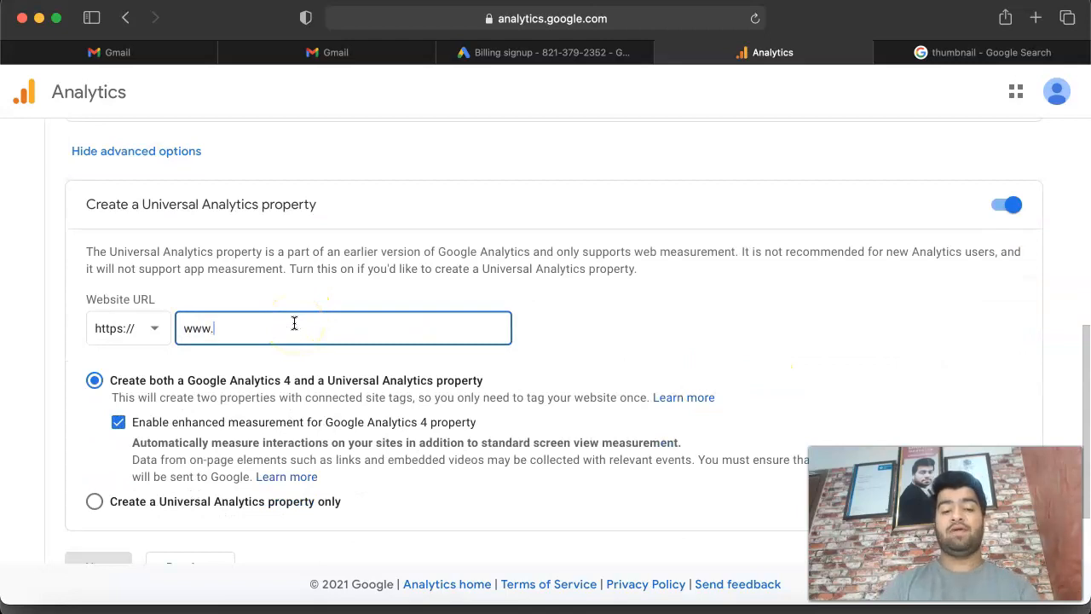
pyautogui.write('abc.com')
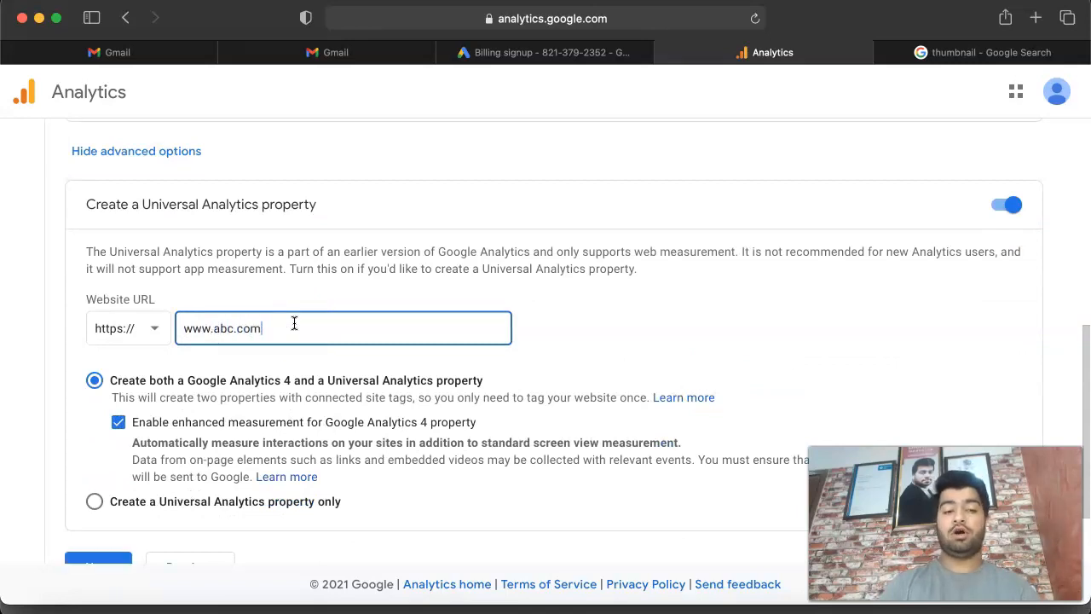
# Step: Choose to create a Universal Analytics property only and continue to the business information
pyautogui.scroll(-3, 565, 341)
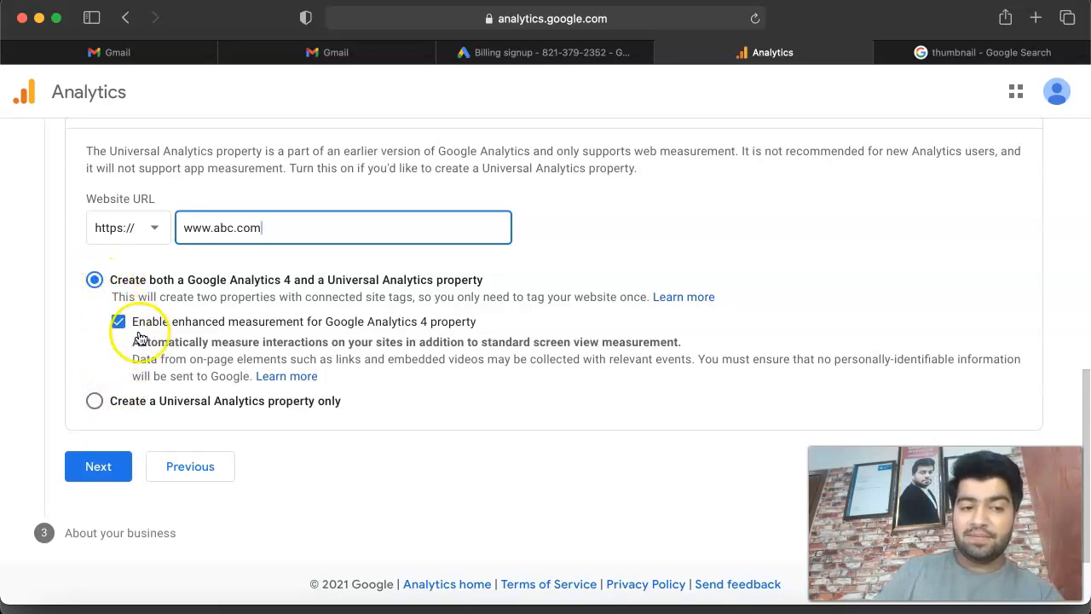
pyautogui.click(94, 404)
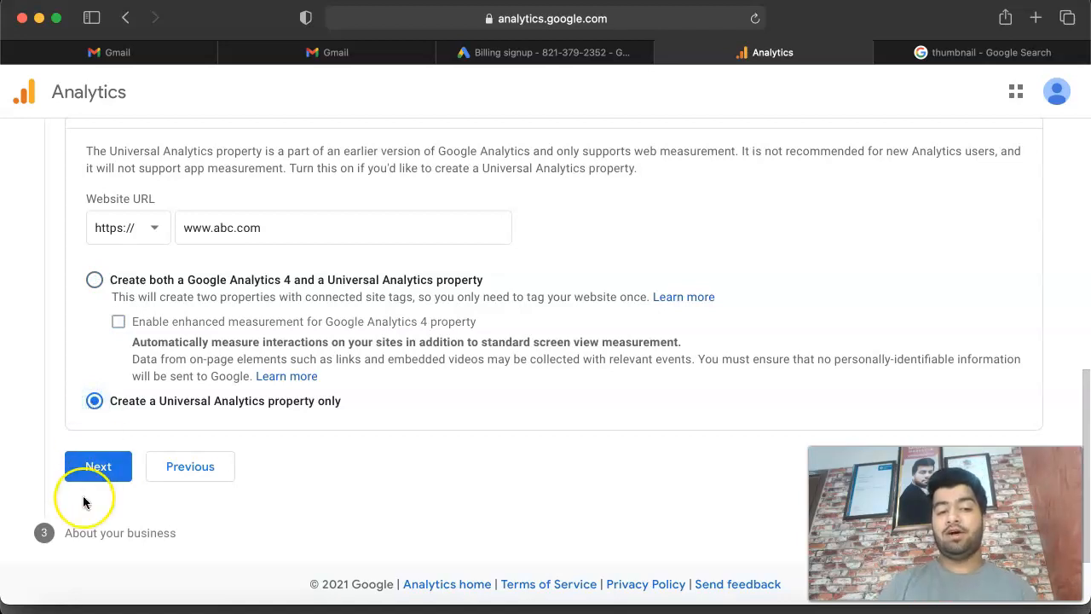
pyautogui.click(92, 468)
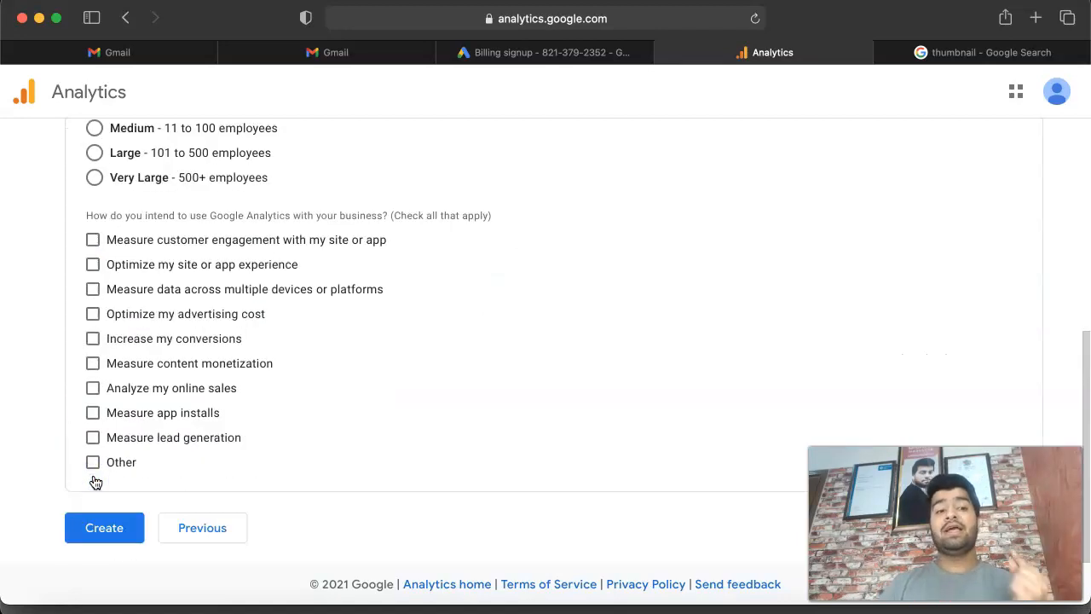
# Step: Set the industry category to Health and the business size to Small, 1 to 10 employees
pyautogui.scroll(5, 96, 483)
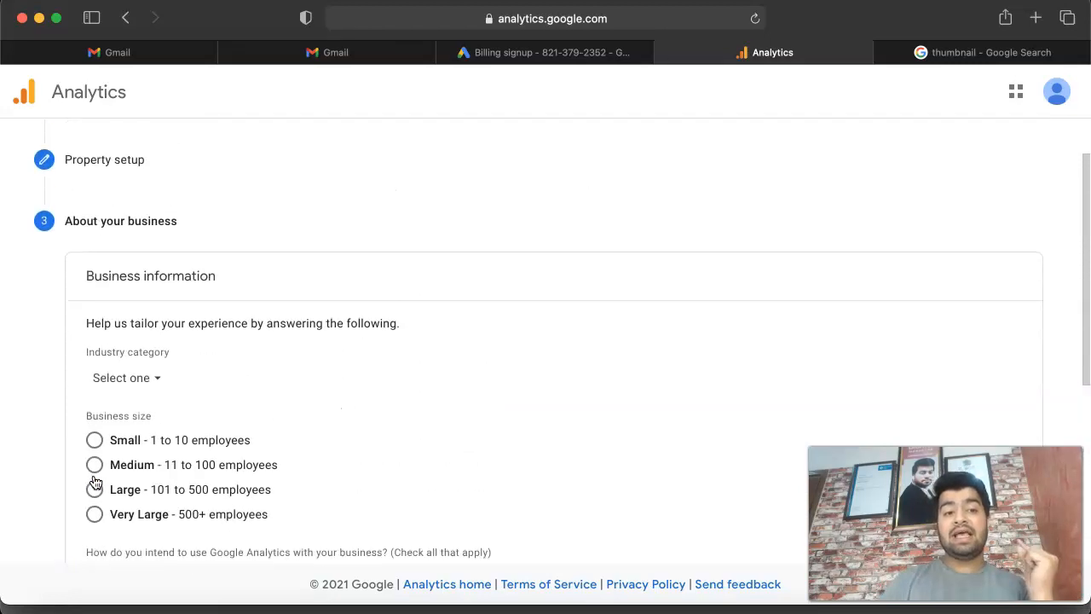
pyautogui.scroll(1, 96, 483)
pyautogui.click(145, 420)
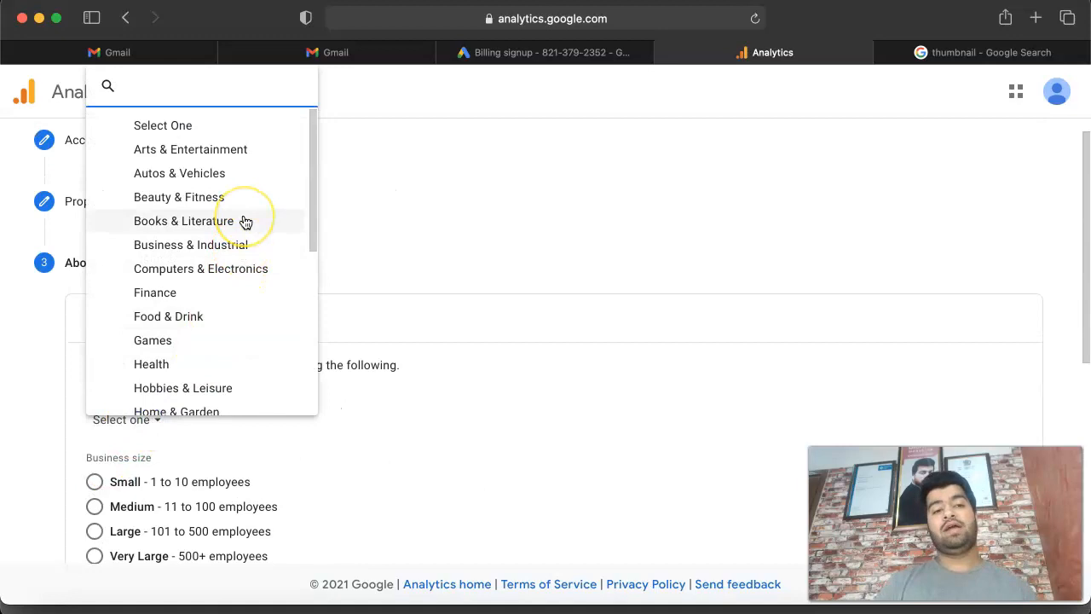
pyautogui.click(214, 370)
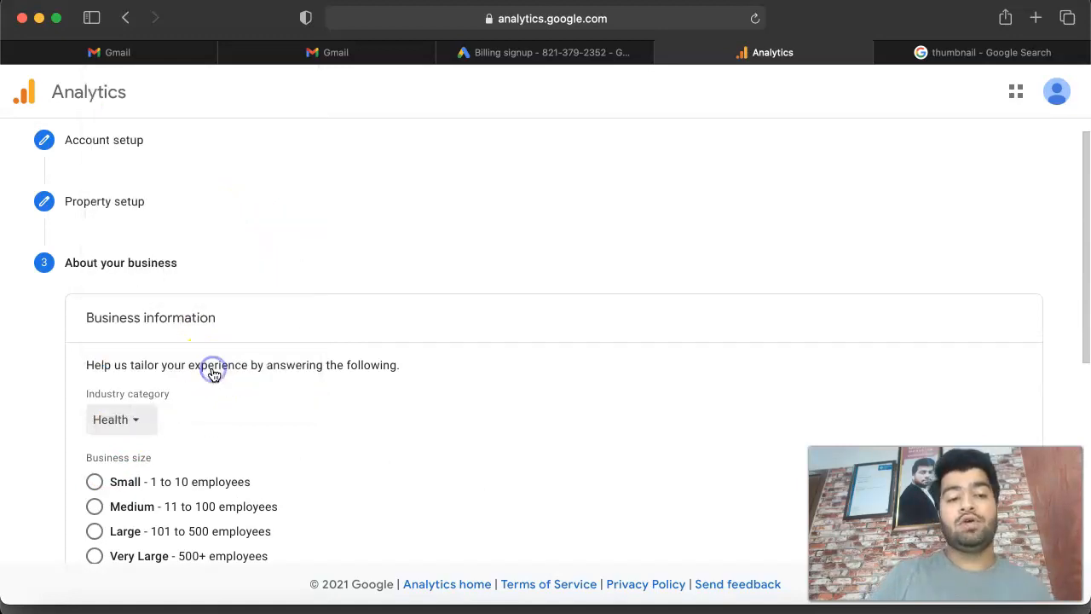
pyautogui.scroll(-8, 214, 375)
pyautogui.scroll(2, 187, 290)
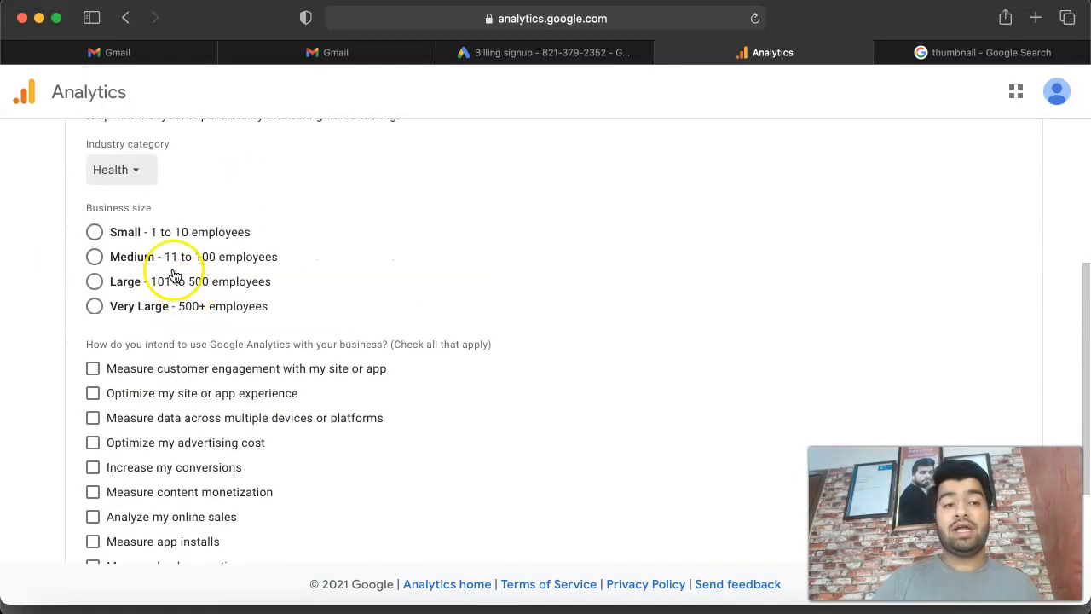
pyautogui.click(96, 232)
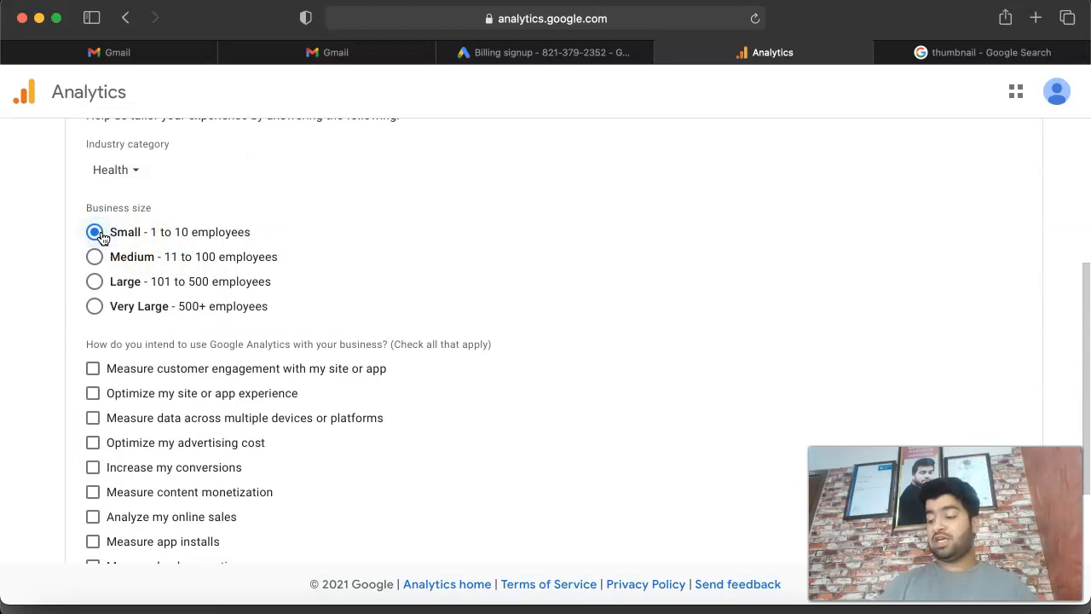
pyautogui.hotkey('ctrl', 'Up')
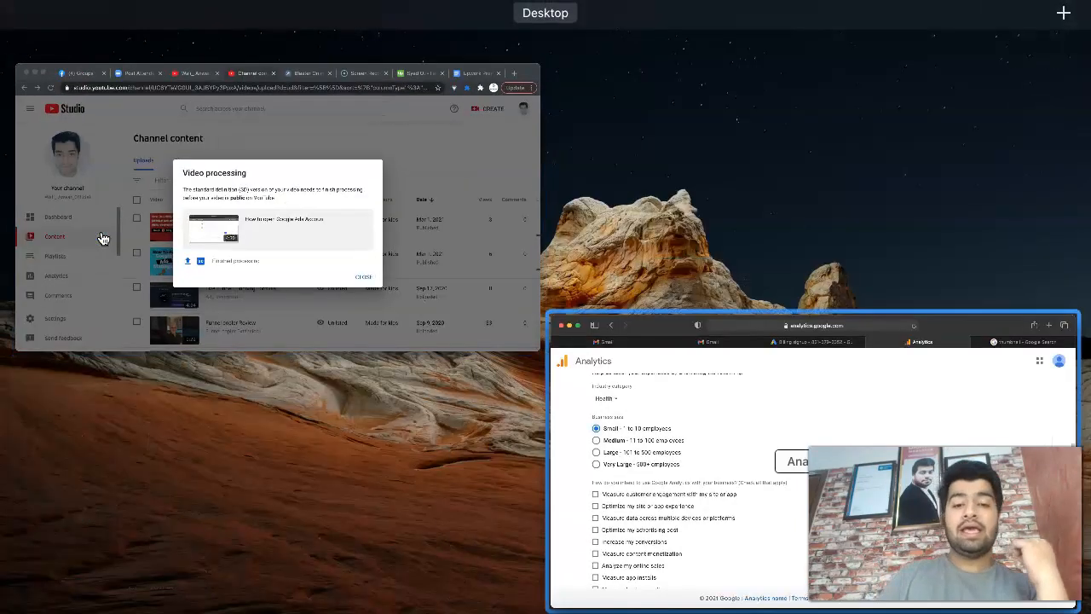
pyautogui.click(648, 427)
# Step: Select every intended use of Google Analytics except "Analyze my online sales" and "Other"
pyautogui.scroll(-4, 275, 417)
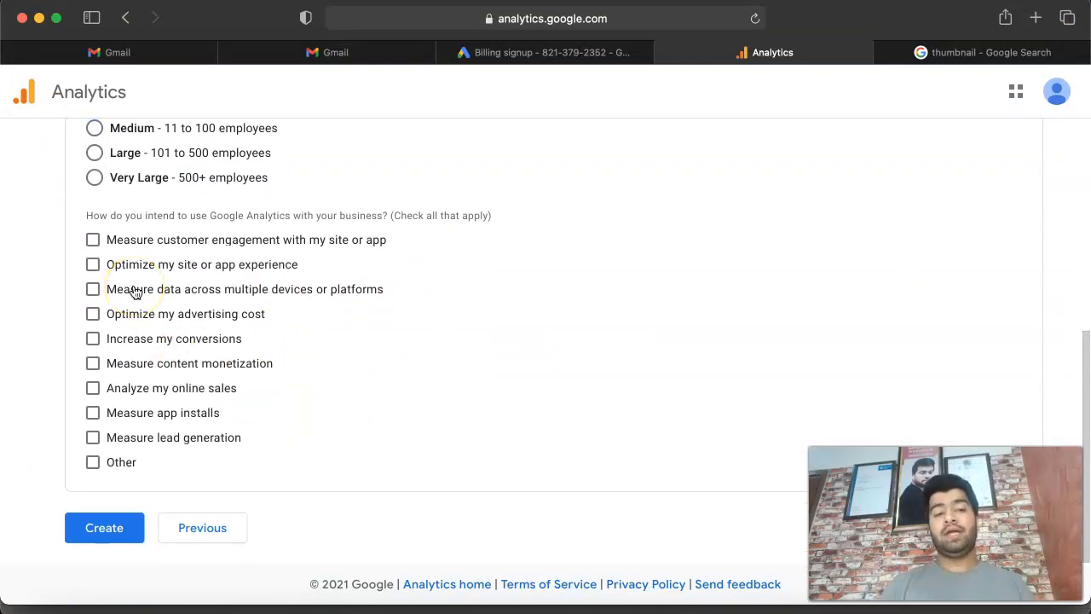
pyautogui.click(91, 240)
pyautogui.click(92, 264)
pyautogui.click(92, 289)
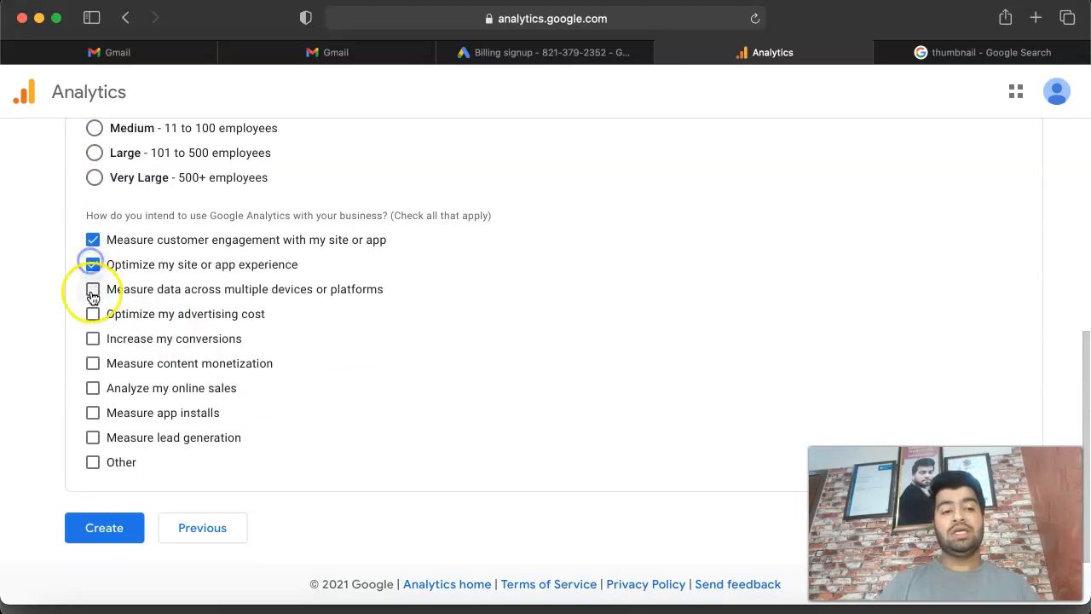
pyautogui.click(92, 314)
pyautogui.click(93, 339)
pyautogui.click(92, 363)
pyautogui.click(92, 413)
pyautogui.click(92, 437)
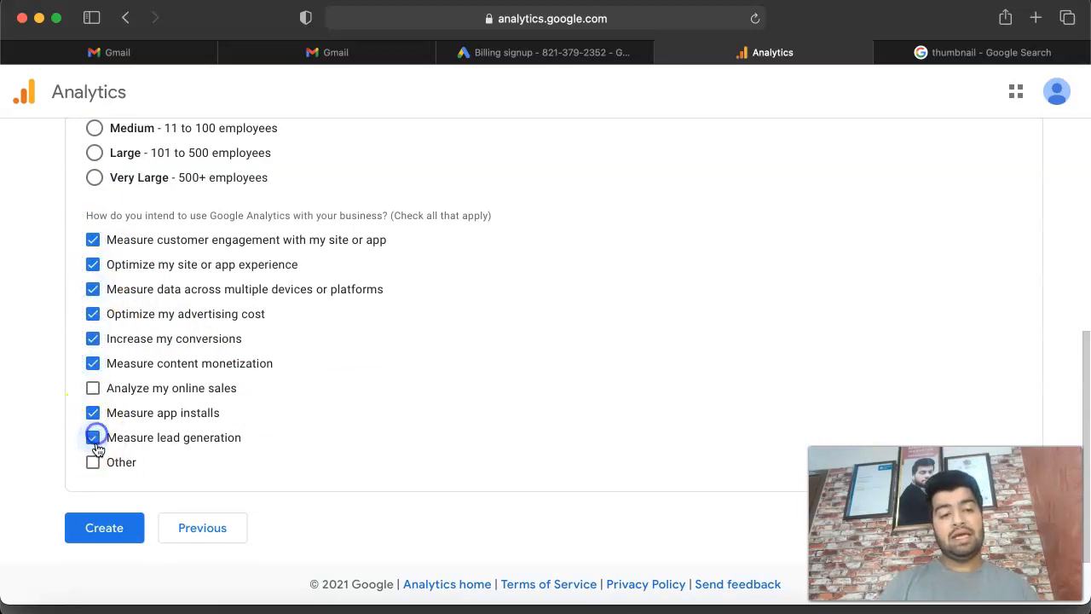
# Step: Add "Analyze my online sales" to the intended uses and clear "Measure app installs", leaving "Other" unselected
pyautogui.rightClick(92, 461)
pyautogui.click(92, 389)
pyautogui.click(93, 388)
pyautogui.click(92, 462)
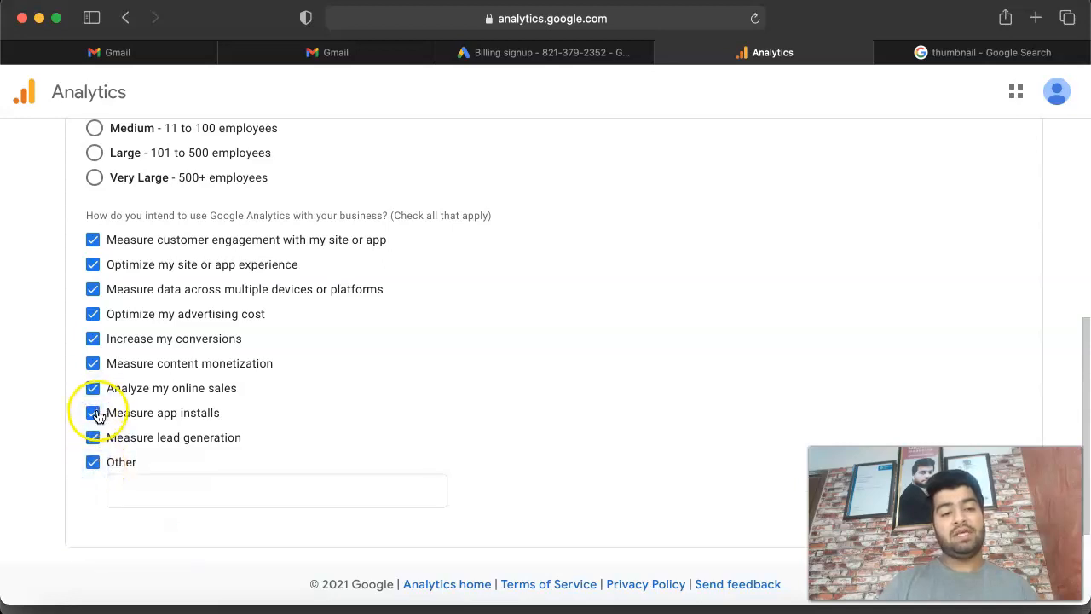
pyautogui.click(92, 463)
pyautogui.click(92, 413)
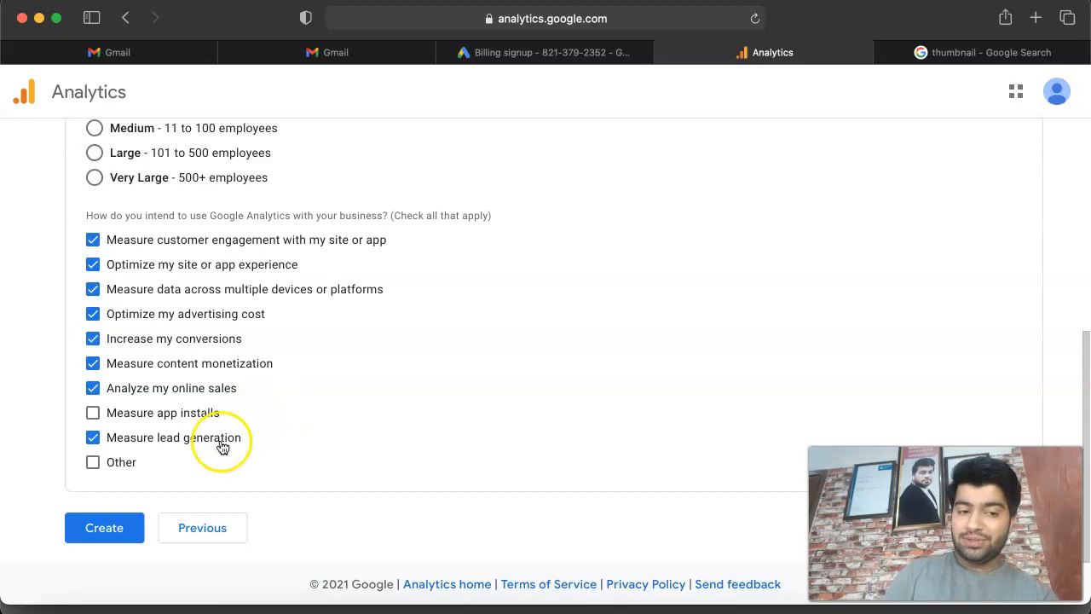
# Step: Create the account and accept the Terms of Service, the Data Processing Terms and the Measurement Controller-Controller Data Protection Terms
pyautogui.click(123, 540)
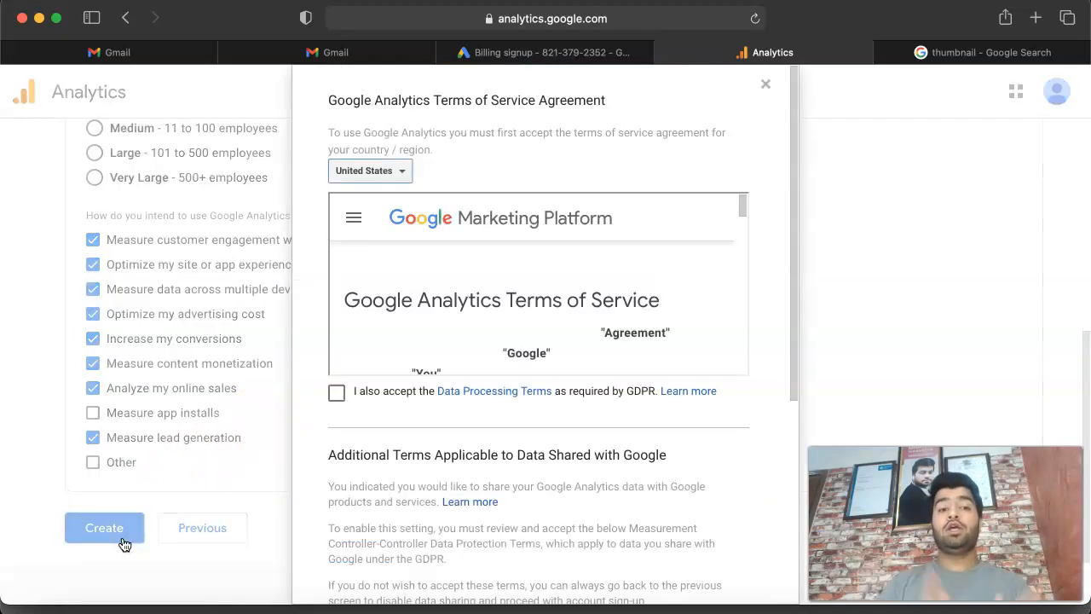
pyautogui.click(339, 393)
pyautogui.scroll(-8, 493, 433)
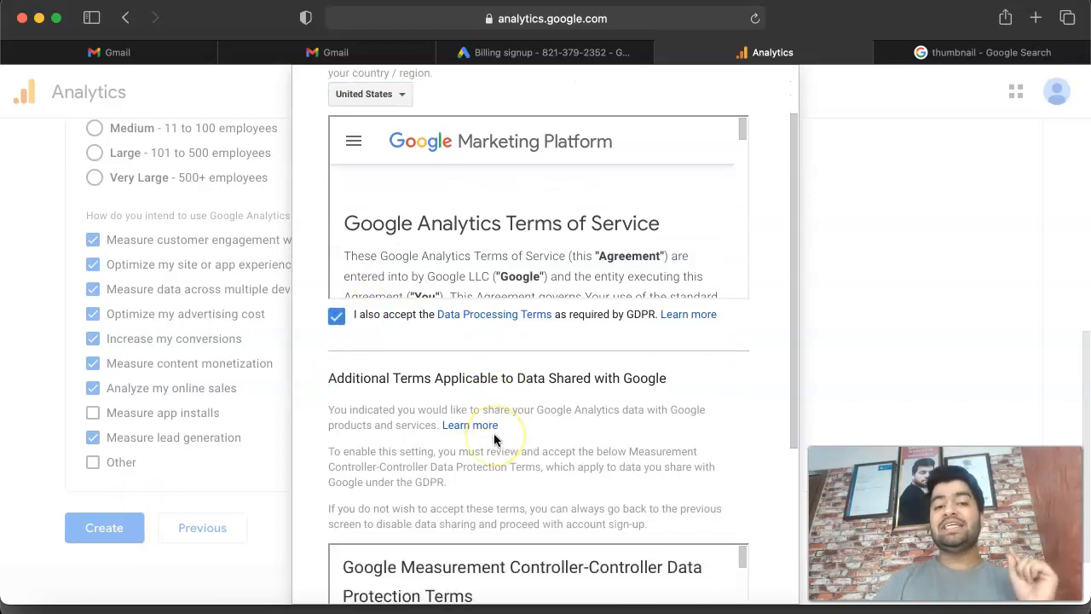
pyautogui.click(337, 500)
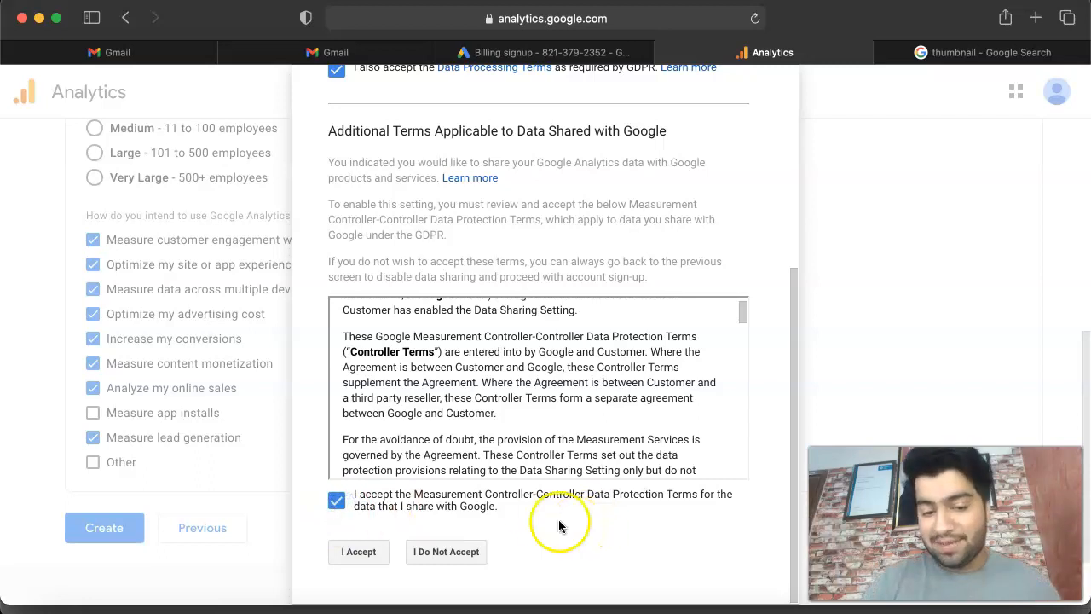
pyautogui.click(355, 555)
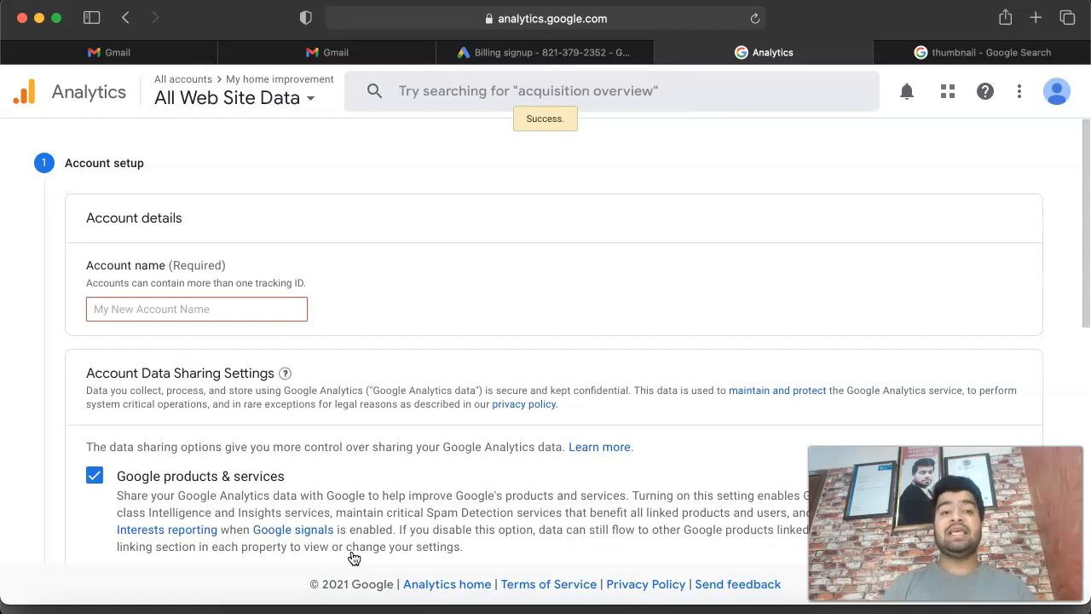
# Step: Examine the list of Analytics accounts, including the property and view under the abc account
pyautogui.click(281, 107)
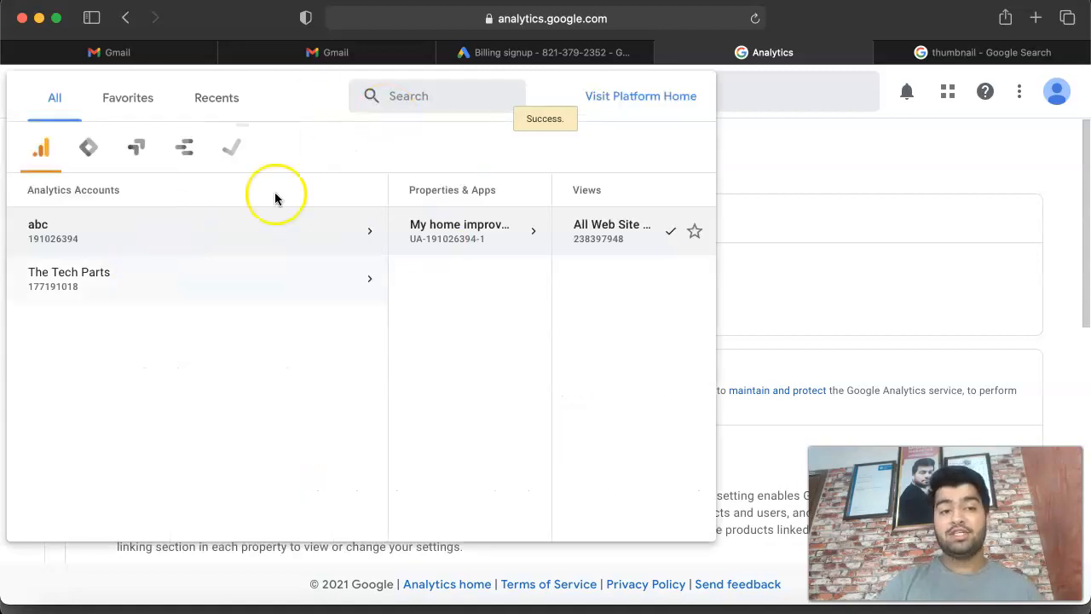
pyautogui.click(36, 234)
pyautogui.click(734, 147)
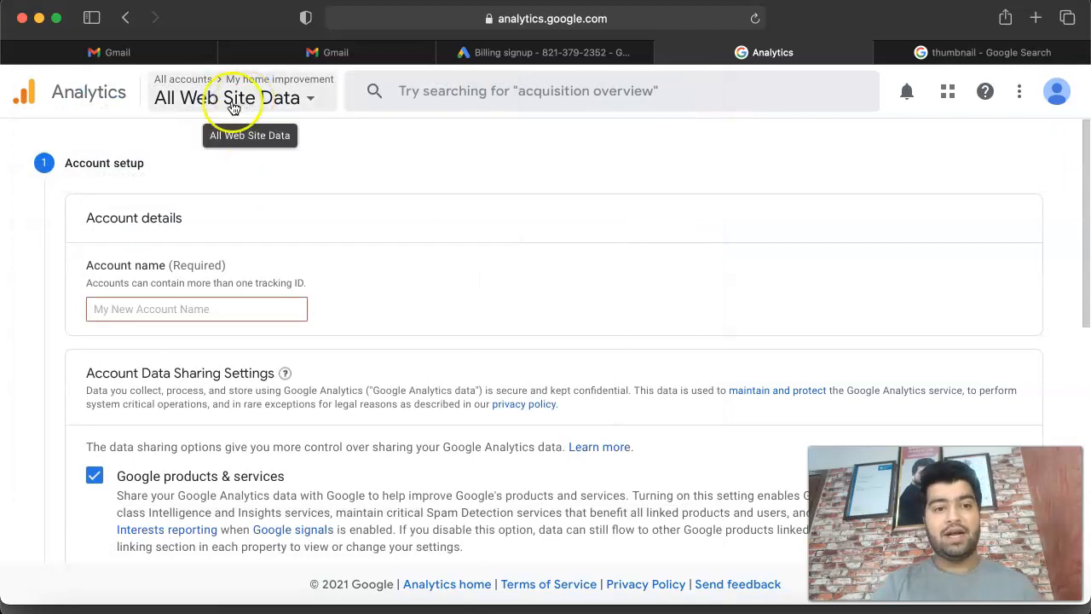
pyautogui.click(24, 99)
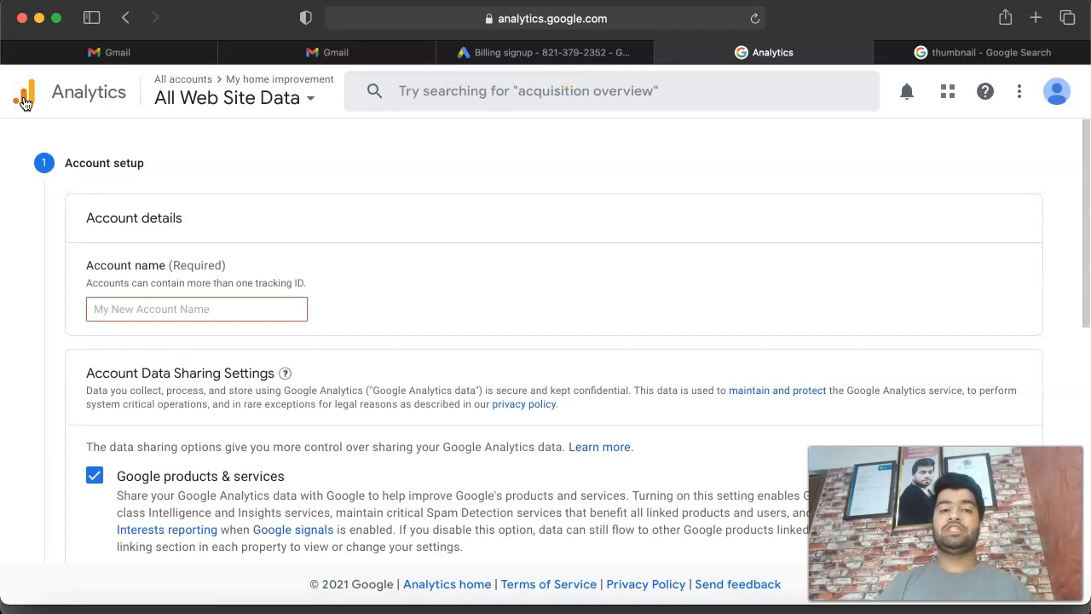
pyautogui.click(17, 100)
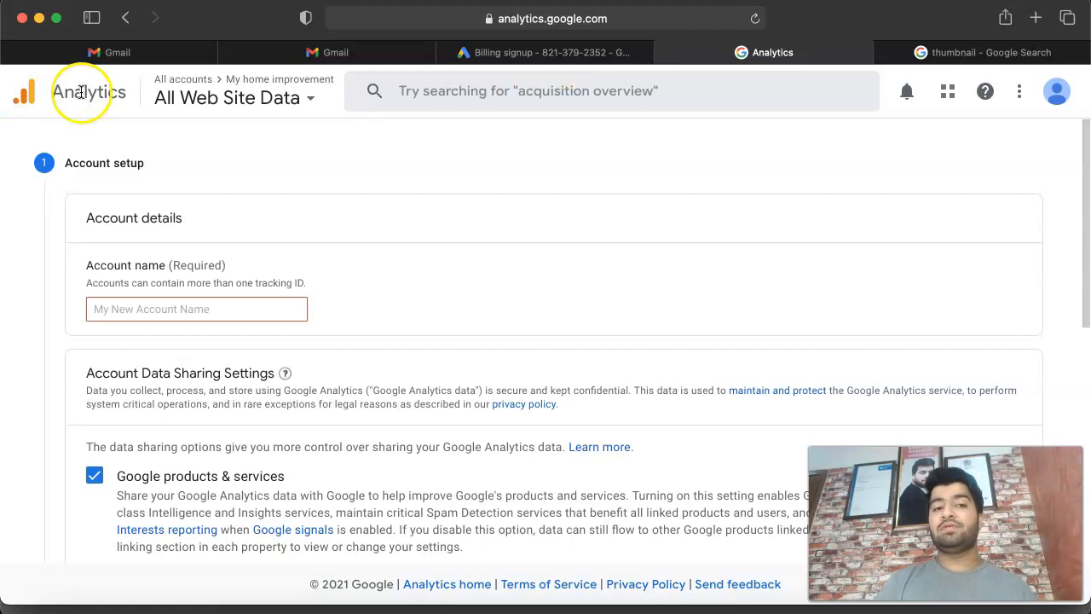
pyautogui.click(253, 93)
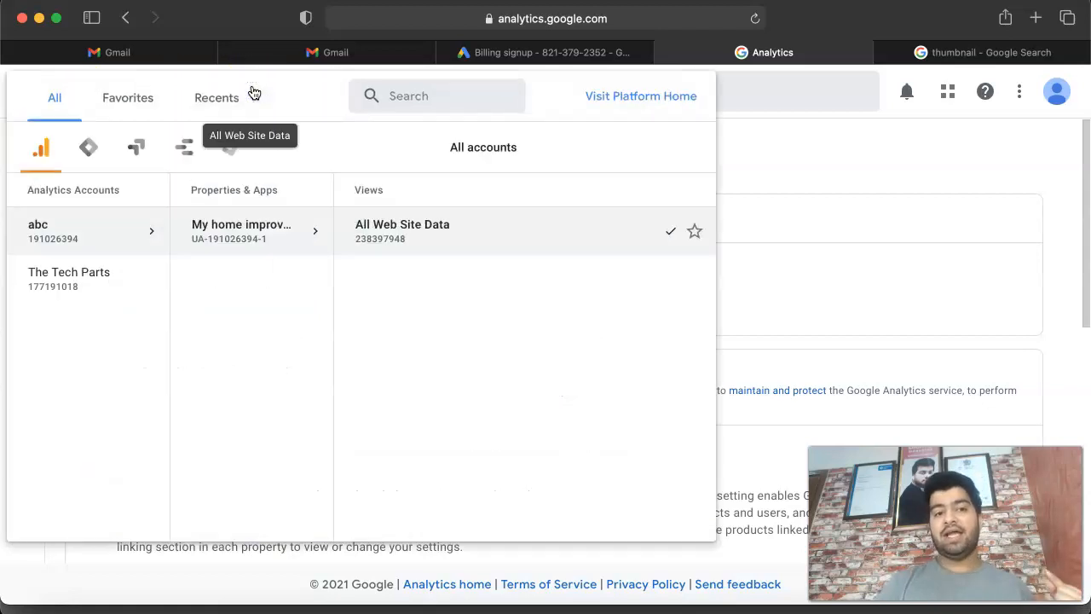
pyautogui.click(760, 143)
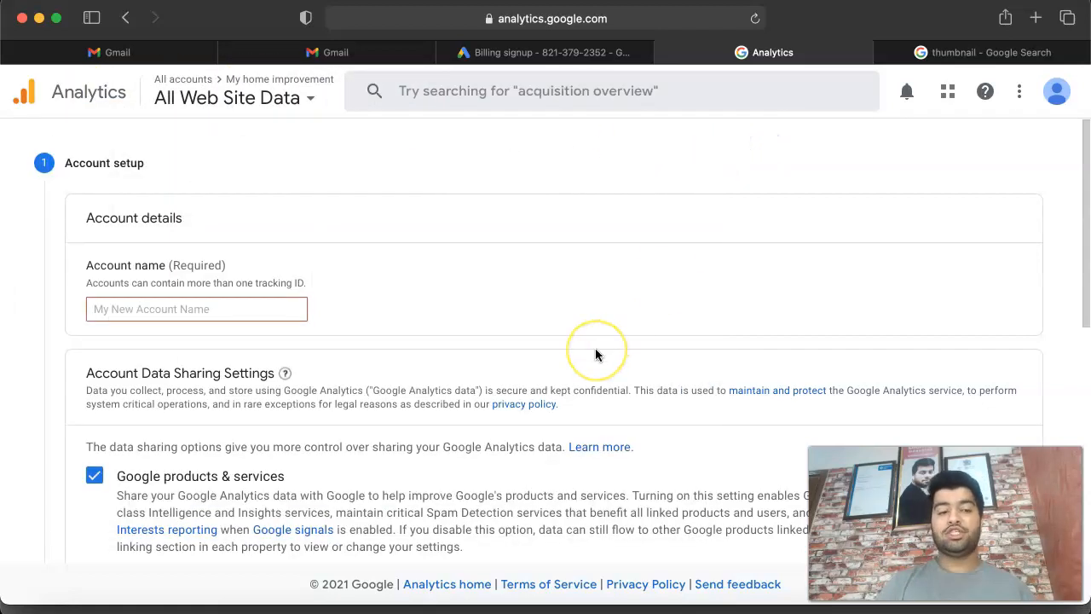
pyautogui.scroll(-10, 595, 351)
pyautogui.scroll(3, 596, 351)
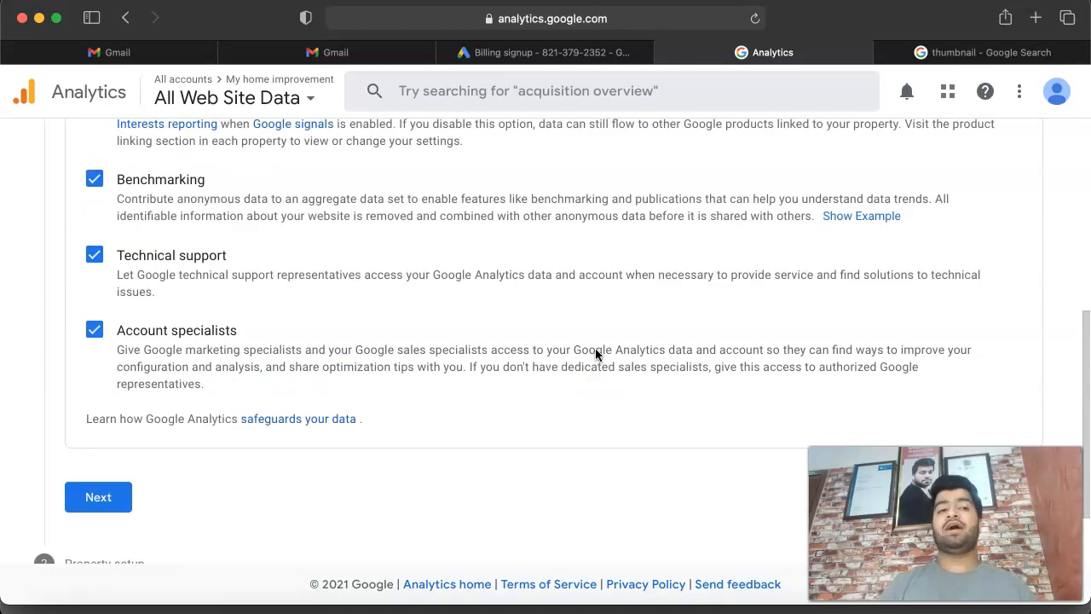
pyautogui.scroll(10, 595, 348)
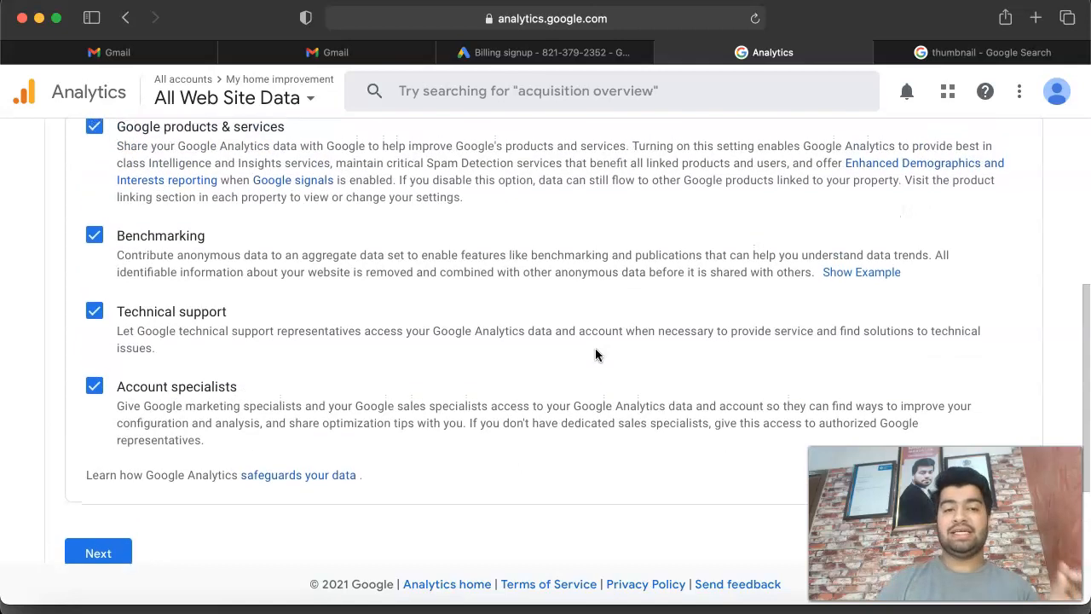
pyautogui.click(459, 313)
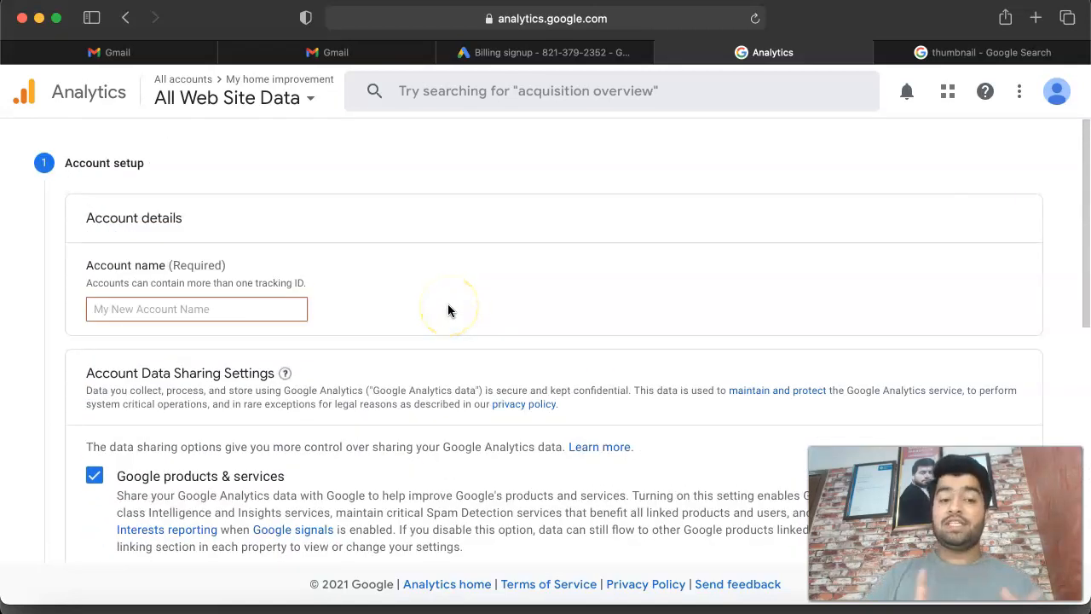